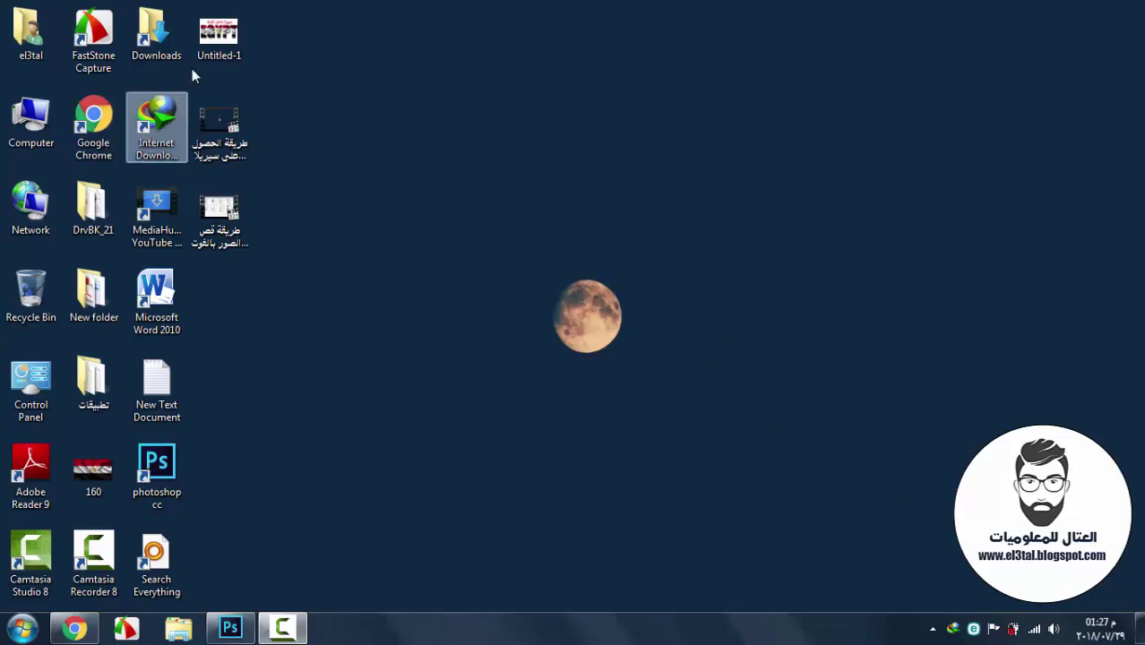
Open the Untitled-1 image from the desktop, examine the flag-filled lettering example, and close it
{"action": "double_click", "coordinate": [219, 34]}
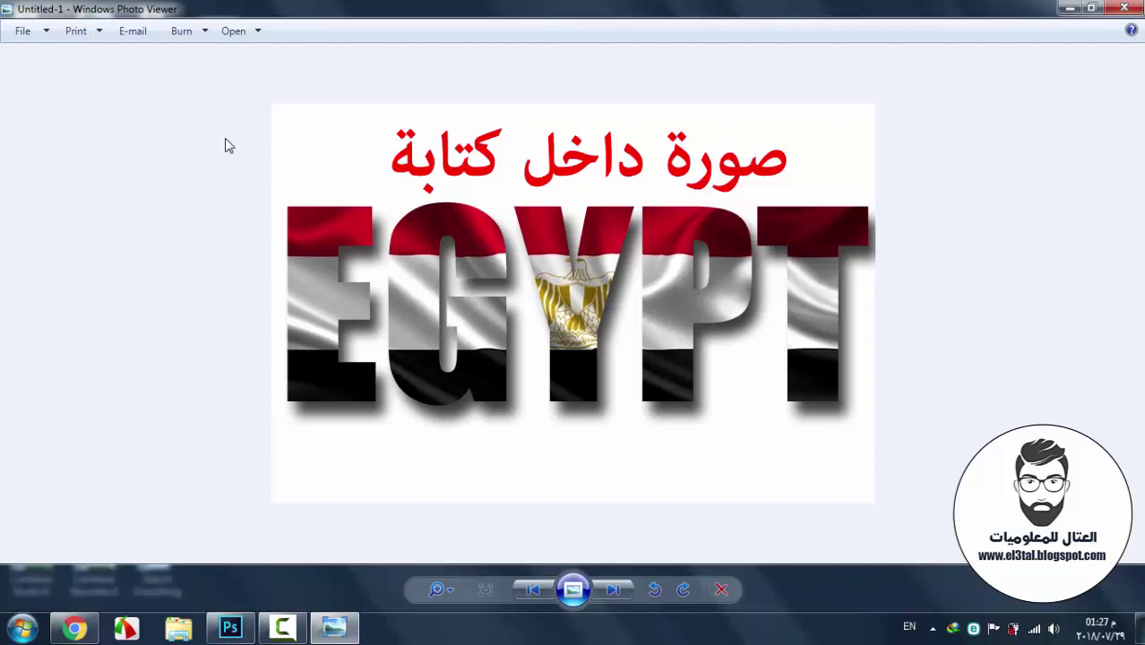
{"action": "left_click", "coordinate": [1125, 8]}
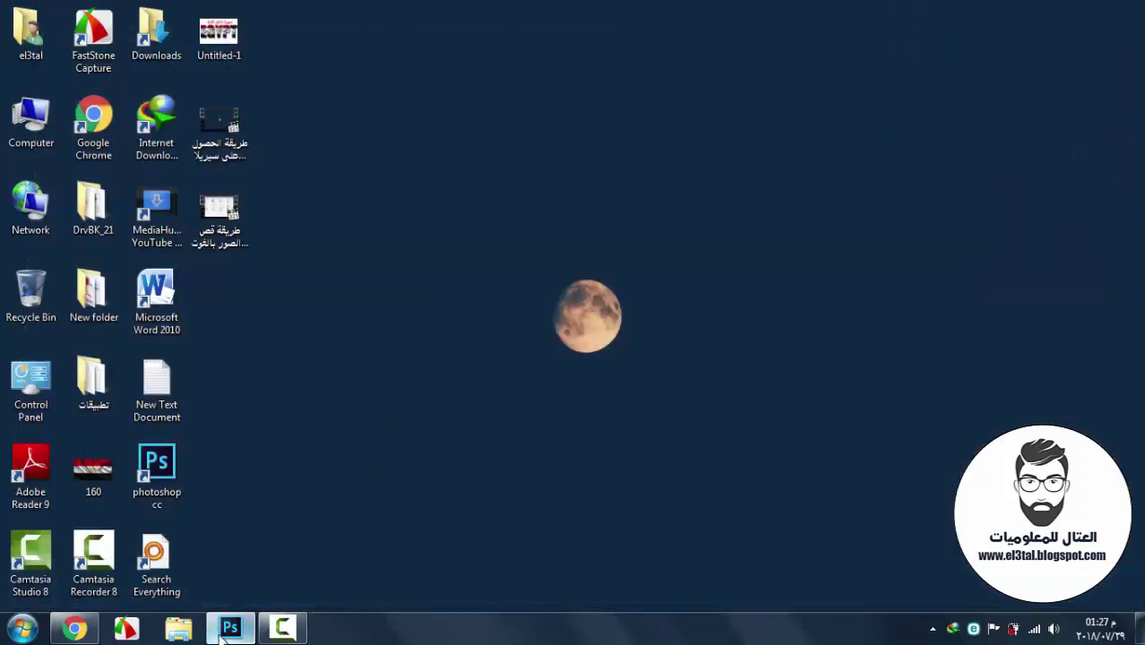
Switch to Photoshop and create a new blank document with a white background
{"action": "left_click", "coordinate": [230, 625]}
{"action": "left_click", "coordinate": [47, 11]}
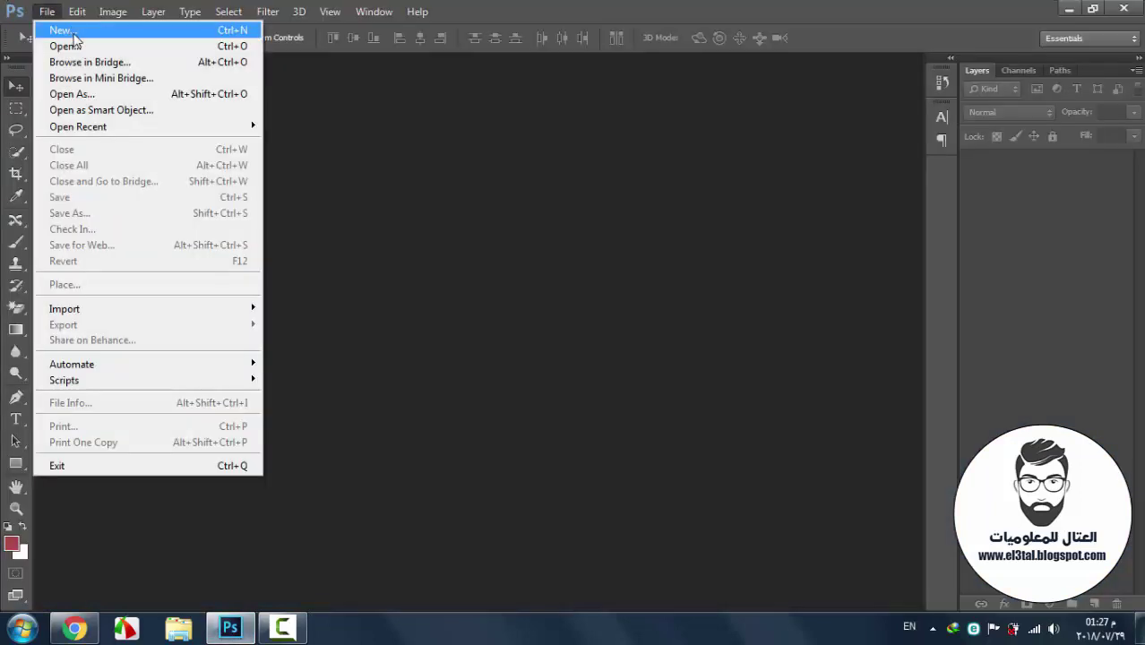
{"action": "left_click", "coordinate": [74, 34]}
{"action": "left_click", "coordinate": [655, 130]}
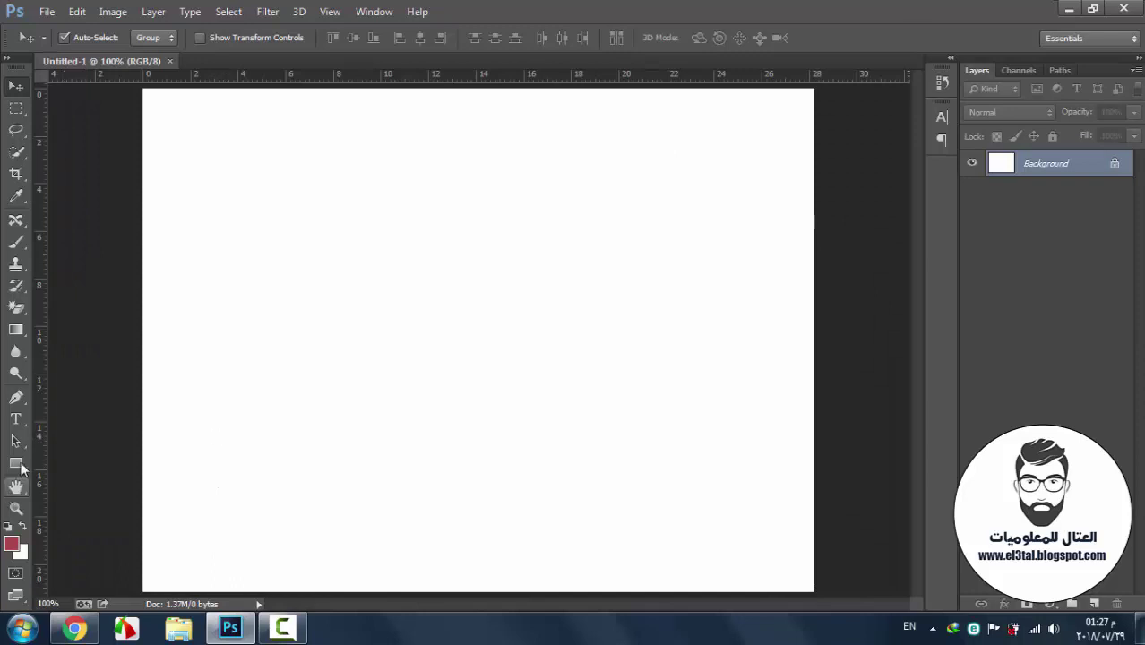
Add the text "EGYPT" on the canvas in red using the Impact font at 78 pt
{"action": "left_click", "coordinate": [18, 419]}
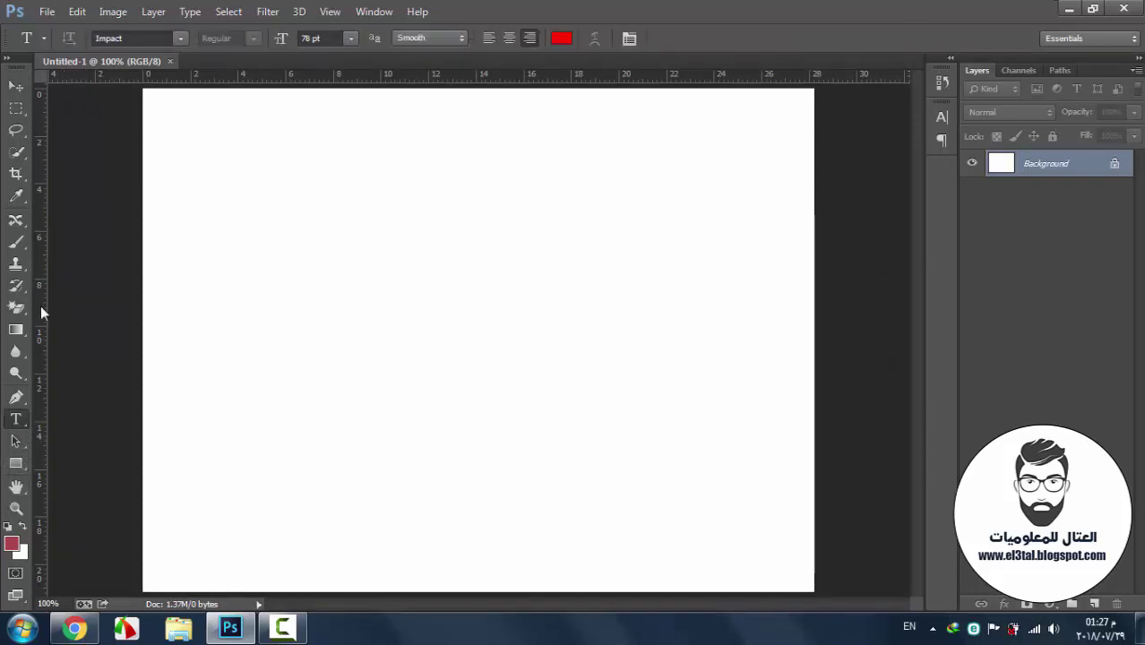
{"action": "left_click", "coordinate": [180, 38]}
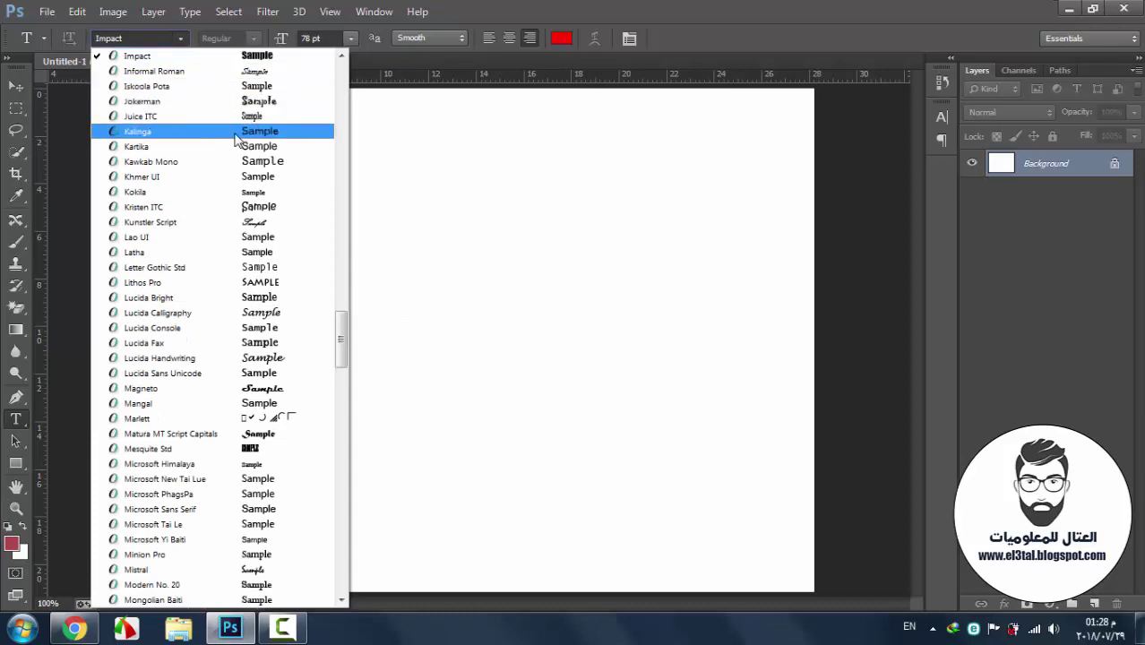
{"action": "left_click_drag", "start_coordinate": [341, 351], "coordinate": [342, 312]}
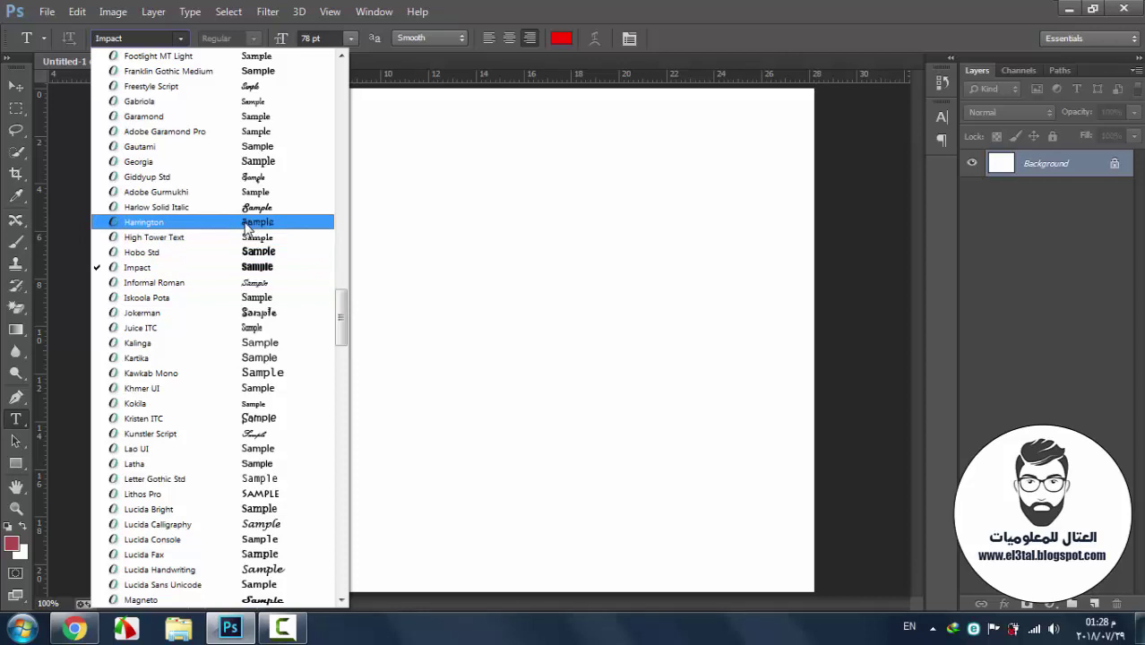
{"action": "left_click", "coordinate": [215, 267]}
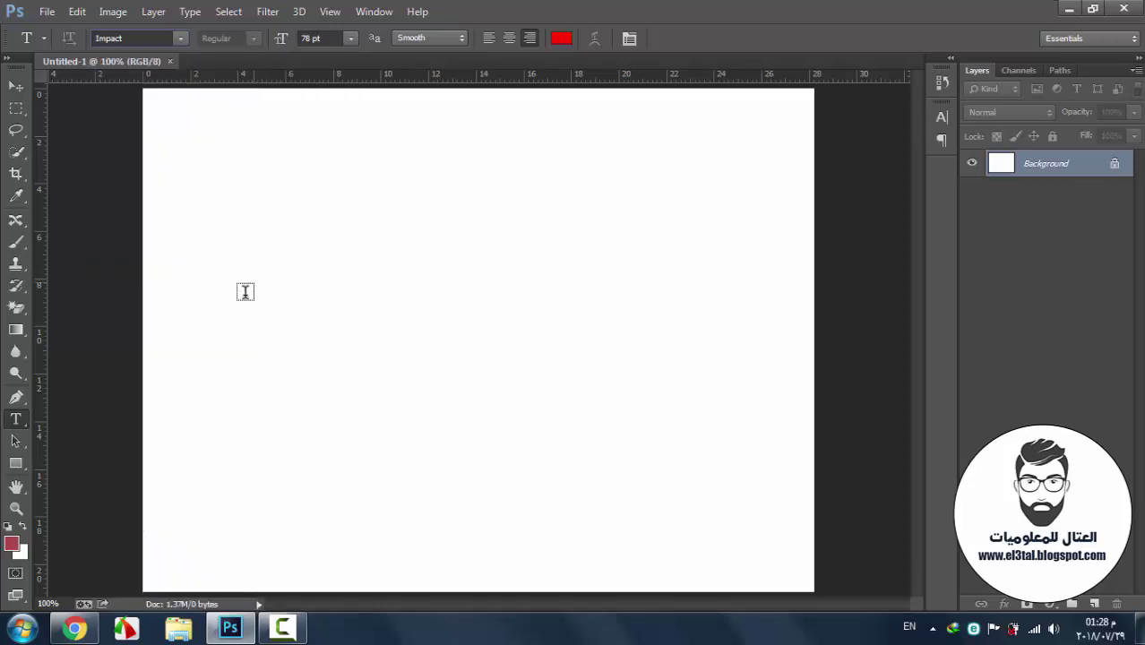
{"action": "left_click", "coordinate": [310, 289]}
{"action": "type", "text": "E"}
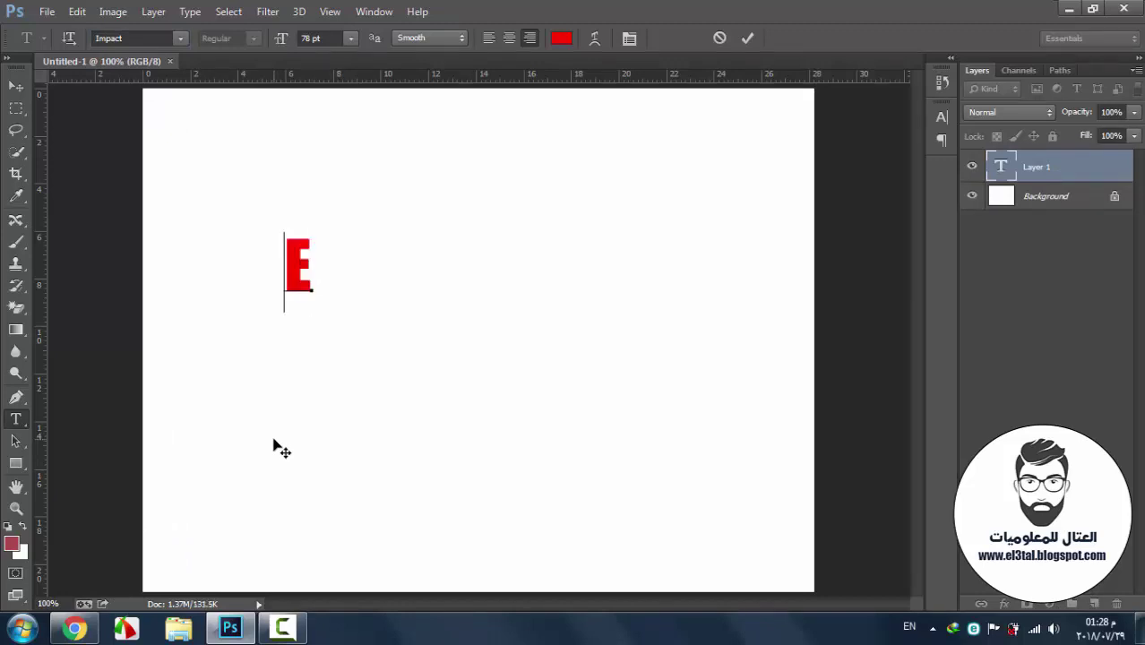
{"action": "type", "text": "GYPT"}
{"action": "key", "text": "ctrl+Return"}
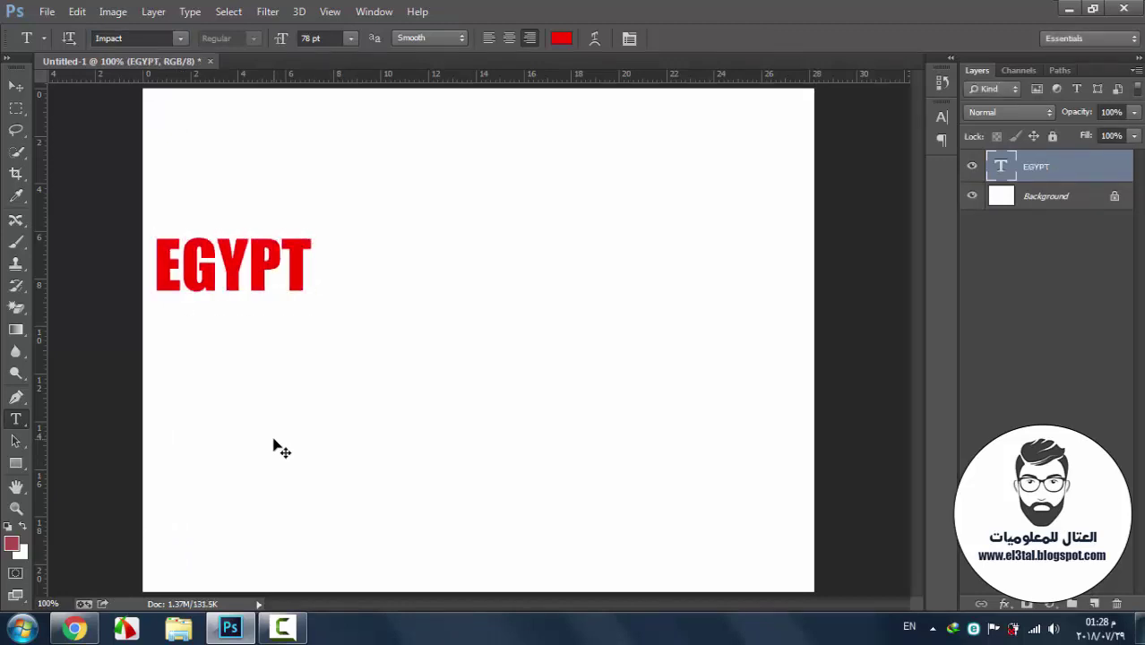
Move the EGYPT text inward and enlarge it with Free Transform until it spans nearly the full canvas width
{"action": "left_click", "coordinate": [15, 85]}
{"action": "left_click_drag", "start_coordinate": [256, 274], "coordinate": [457, 264]}
{"action": "key", "text": "ctrl+t"}
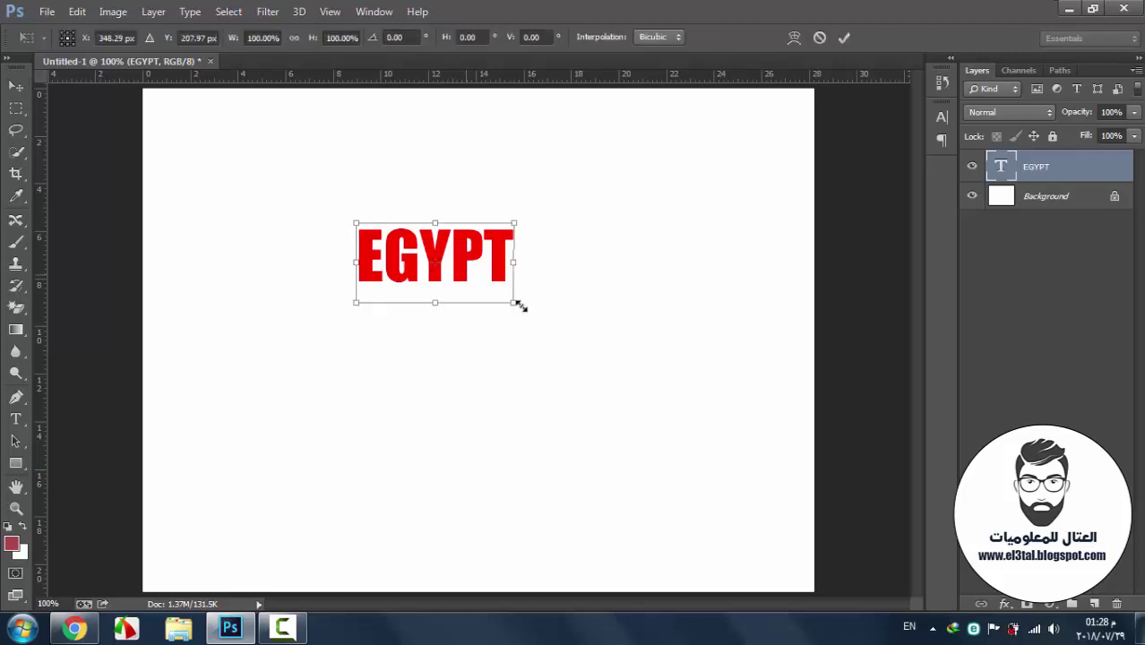
{"action": "left_click_drag", "start_coordinate": [516, 304], "coordinate": [733, 421]}
{"action": "left_click_drag", "start_coordinate": [437, 313], "coordinate": [471, 410]}
{"action": "left_click_drag", "start_coordinate": [770, 216], "coordinate": [802, 199]}
{"action": "key", "text": "Return"}
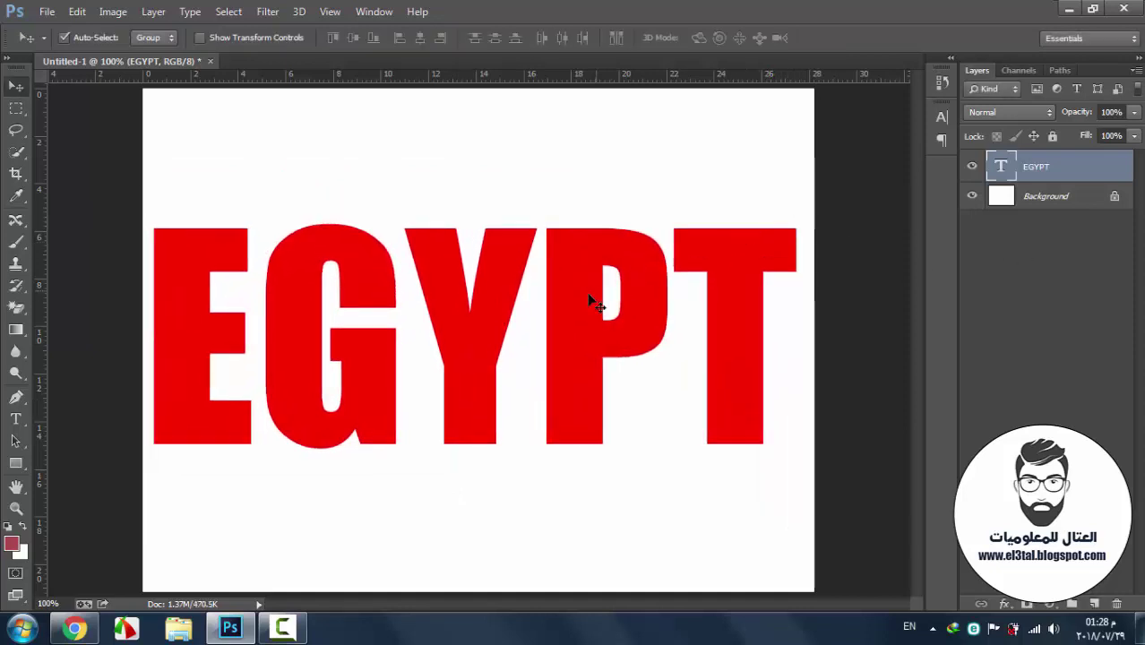
{"action": "left_click_drag", "start_coordinate": [588, 292], "coordinate": [597, 296]}
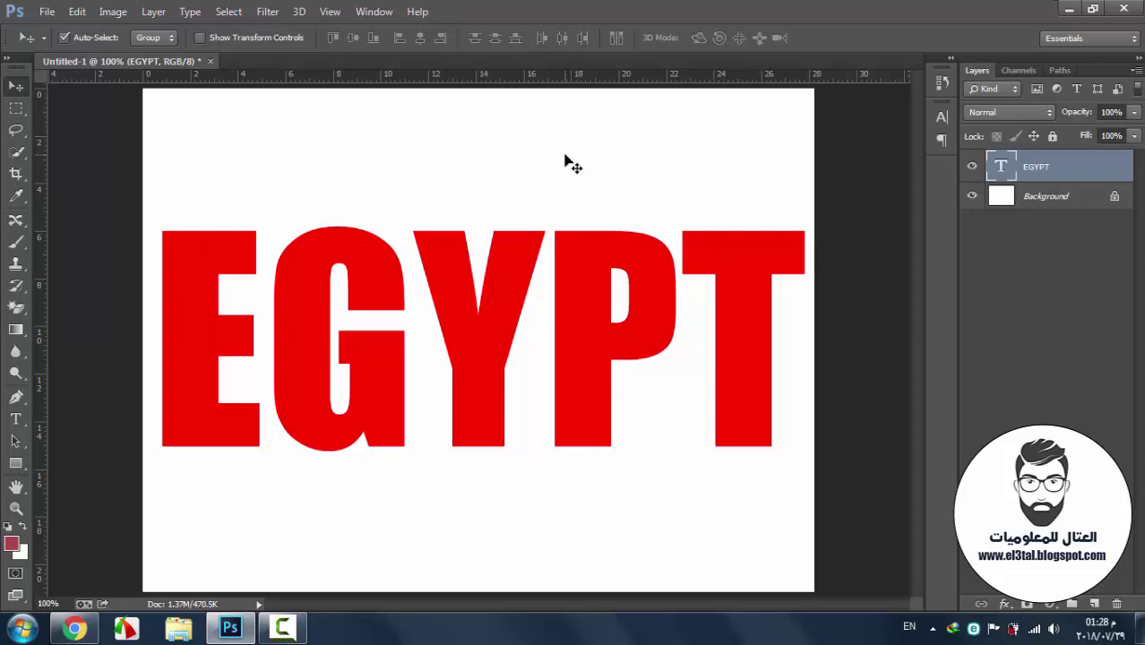
Open the Egyptian flag image 160.jpg as a separate document
{"action": "left_click", "coordinate": [47, 12]}
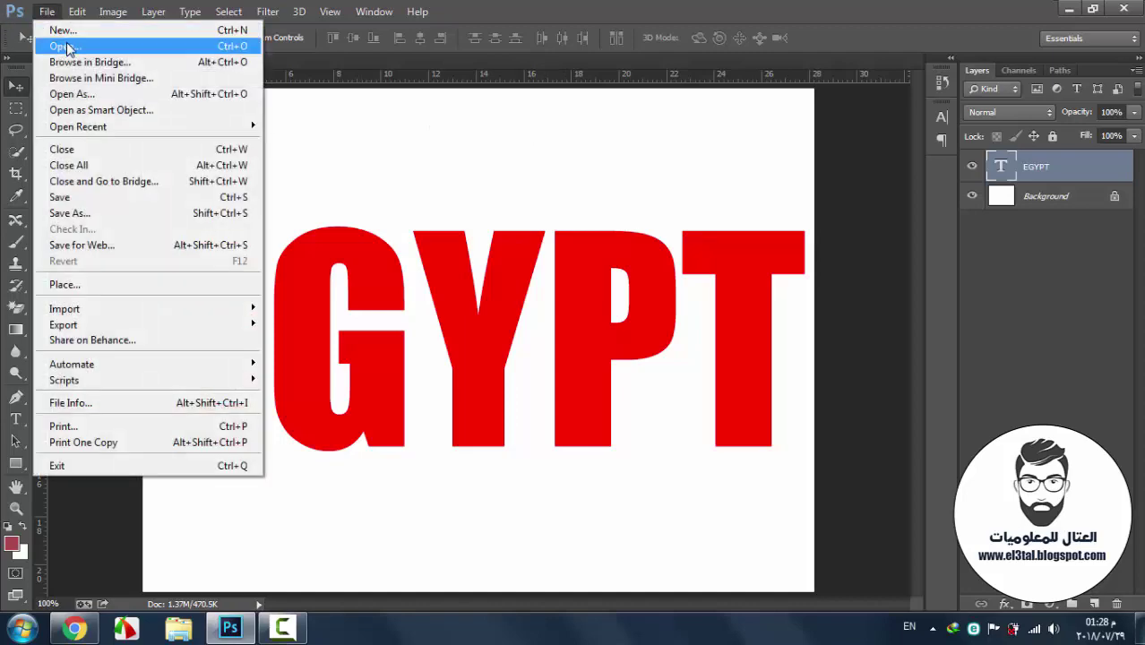
{"action": "left_click", "coordinate": [66, 47]}
{"action": "double_click", "coordinate": [255, 258]}
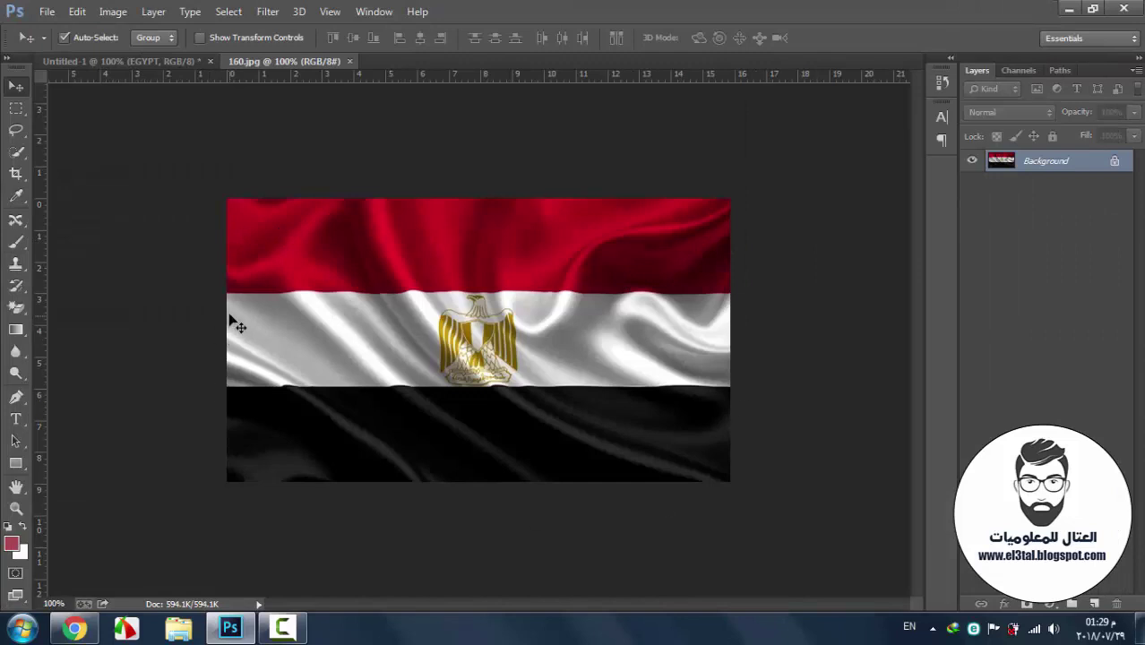
Bring the flag image into the Untitled-1 document with the Move tool, lining it up with the left edge of the EGYPT text
{"action": "left_click_drag", "start_coordinate": [585, 269], "coordinate": [141, 71]}
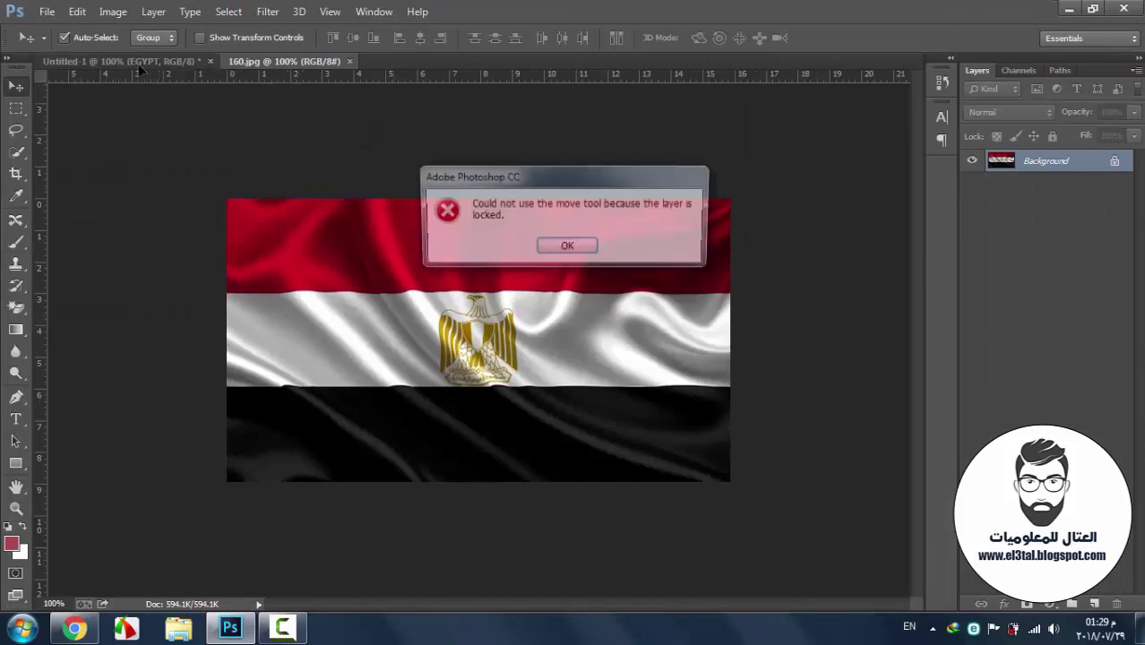
{"action": "left_click", "coordinate": [576, 252]}
{"action": "left_click_drag", "start_coordinate": [507, 251], "coordinate": [445, 262]}
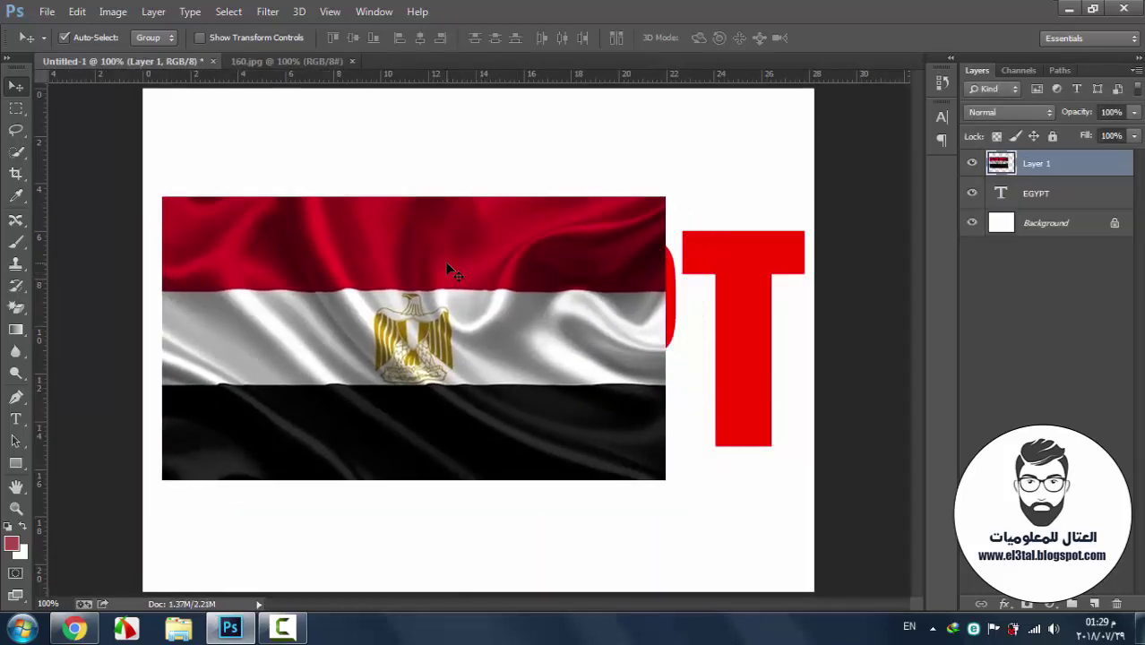
Stretch the flag layer horizontally to about 128% width so it covers the whole EGYPT text
{"action": "key", "text": "ctrl+t"}
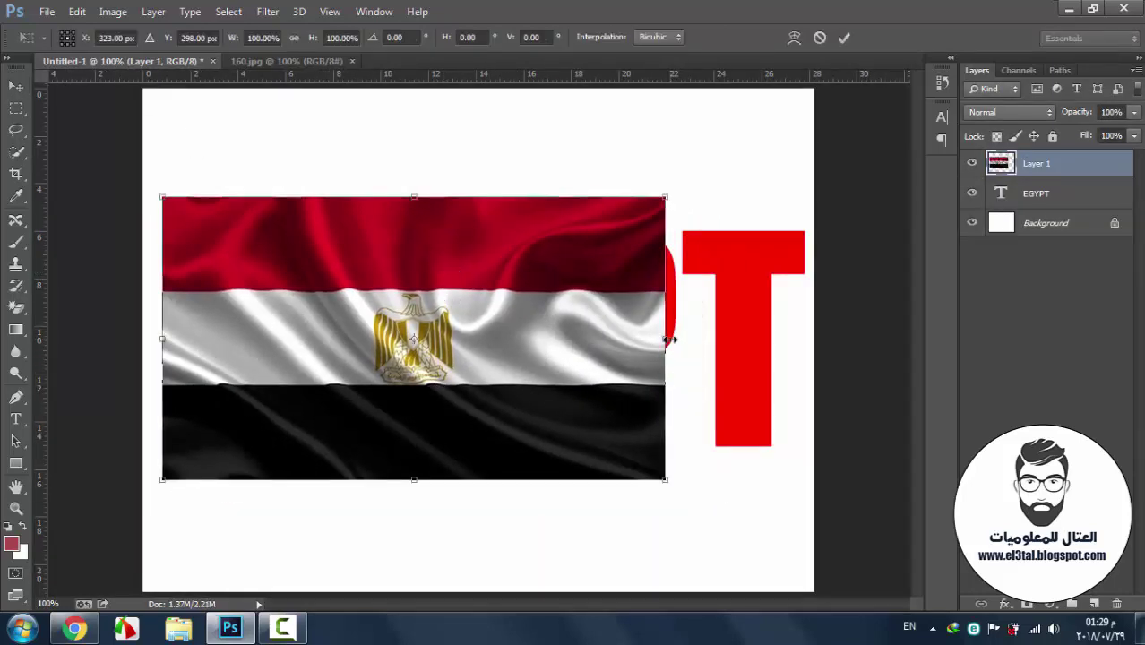
{"action": "left_click_drag", "start_coordinate": [667, 339], "coordinate": [807, 341]}
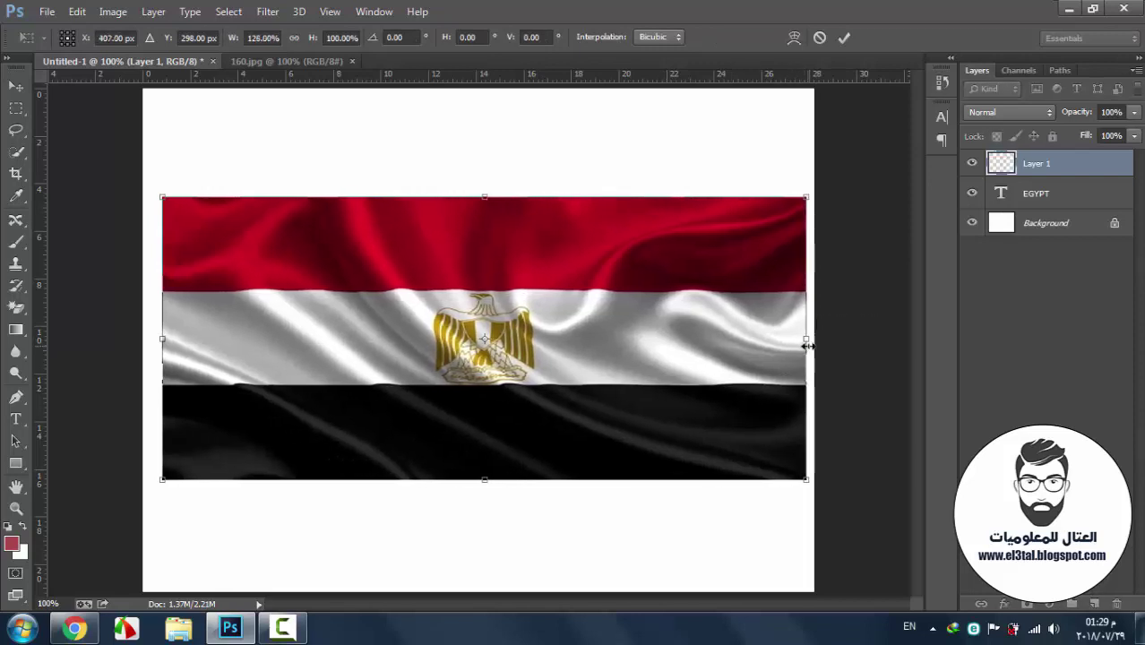
{"action": "key", "text": "Return"}
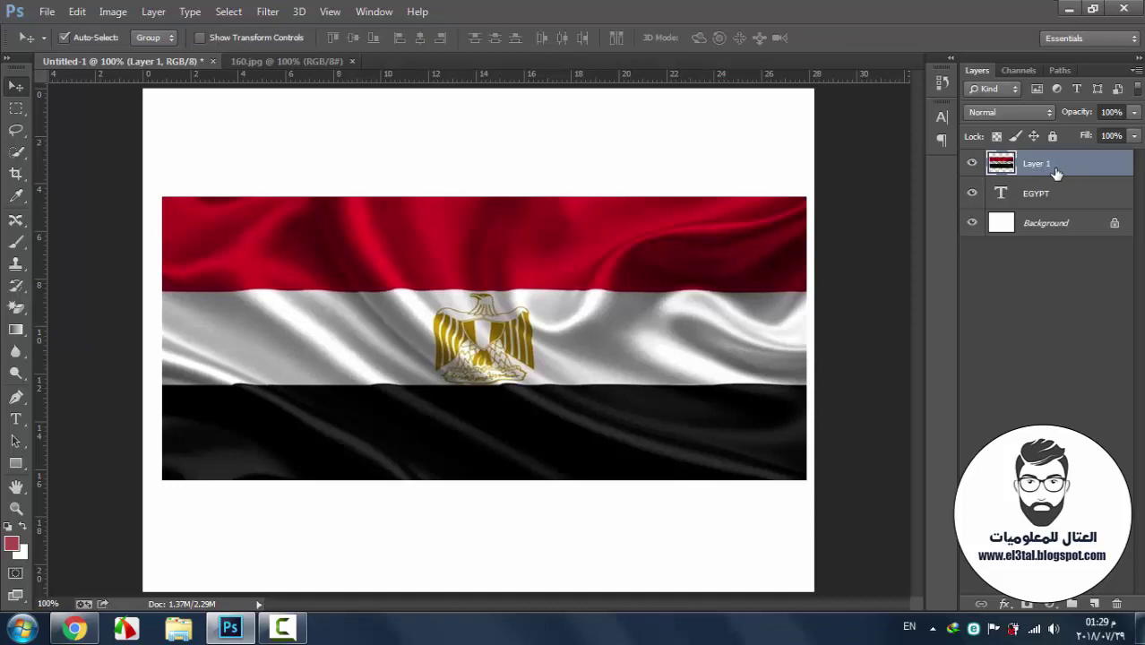
Create a clipping mask from the flag layer onto the EGYPT text and shift the flag slightly upward inside the letters
{"action": "left_click", "coordinate": [1136, 71]}
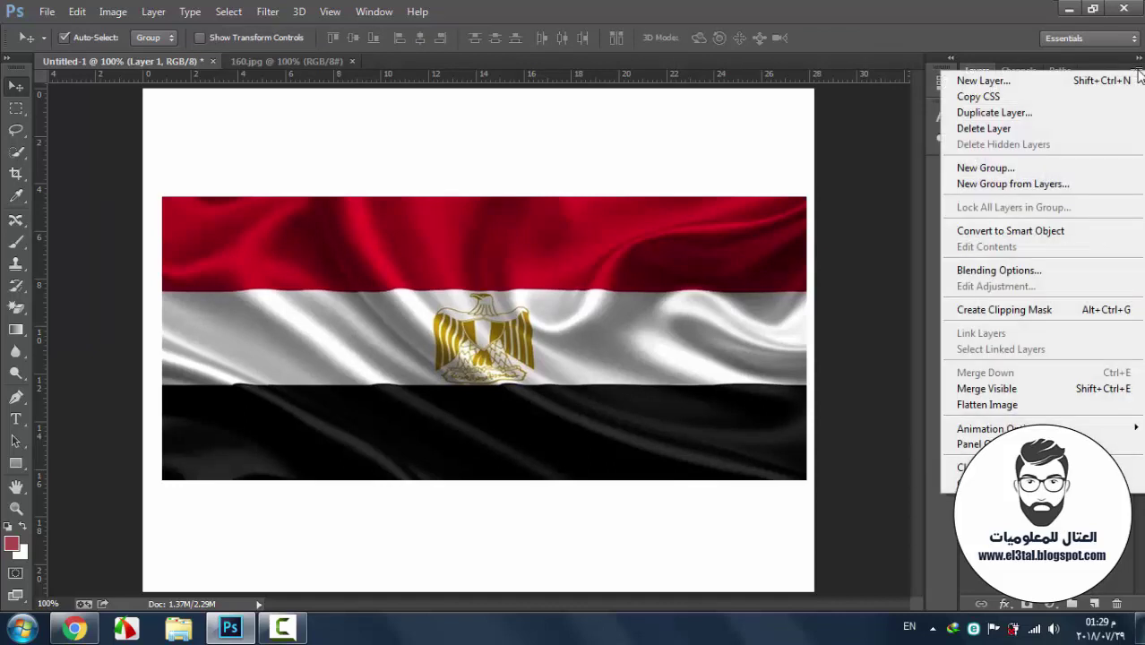
{"action": "left_click", "coordinate": [1027, 314]}
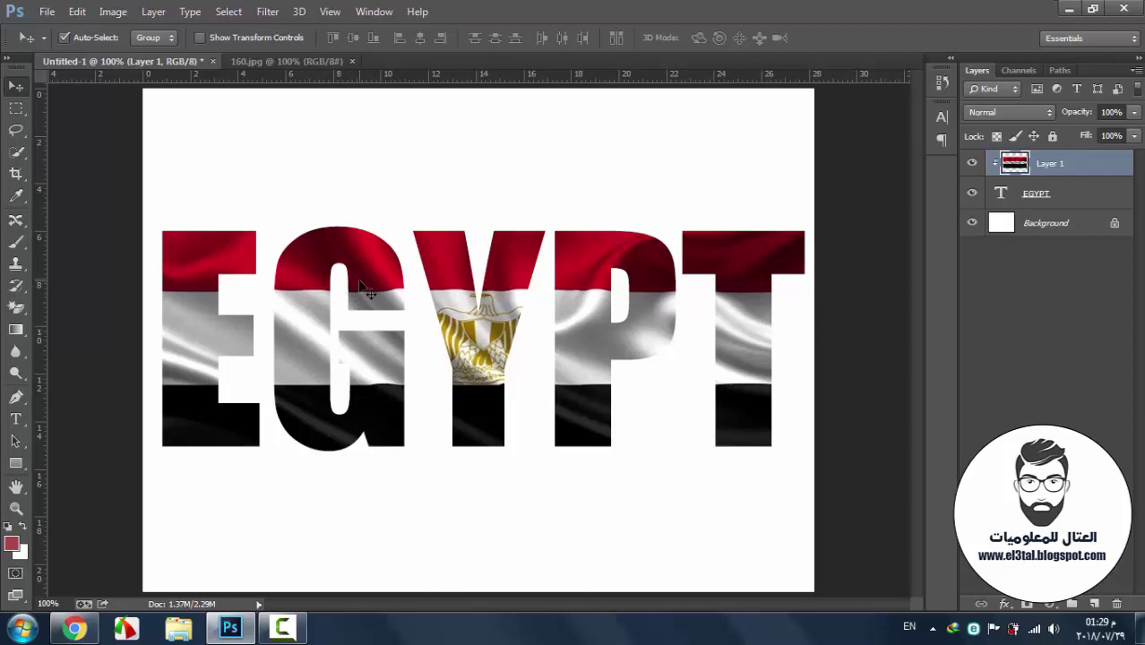
{"action": "left_click_drag", "start_coordinate": [363, 290], "coordinate": [360, 276]}
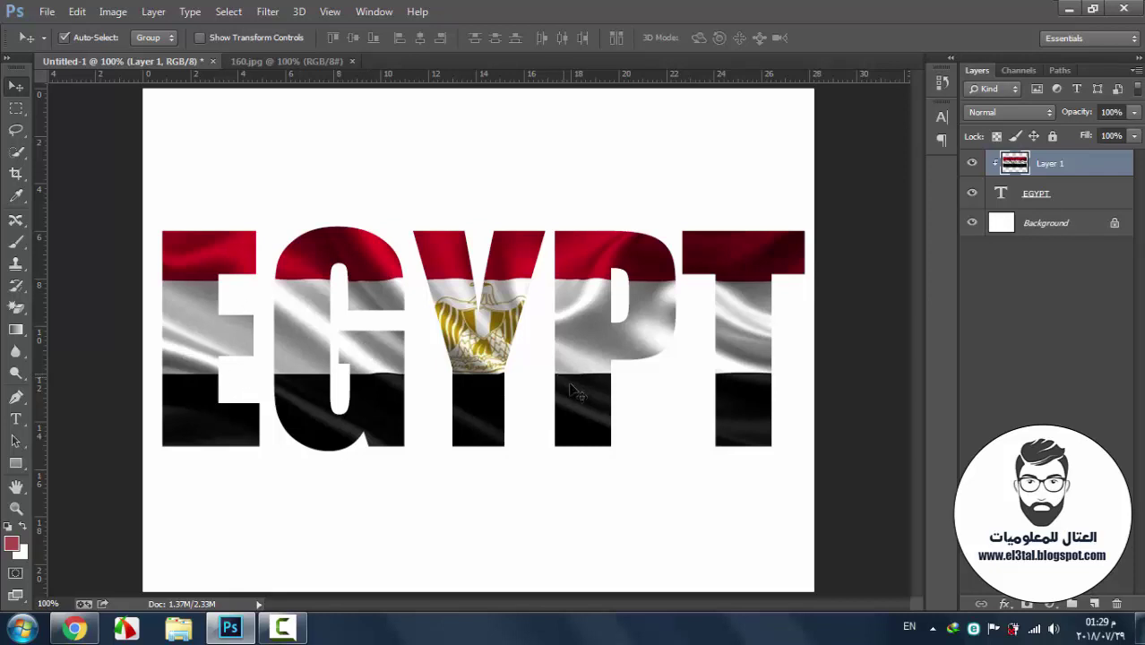
Merge the flag and EGYPT text layers into one layer and reposition the merged lettering slightly higher on the canvas
{"action": "left_click", "coordinate": [1089, 196], "text": "shift"}
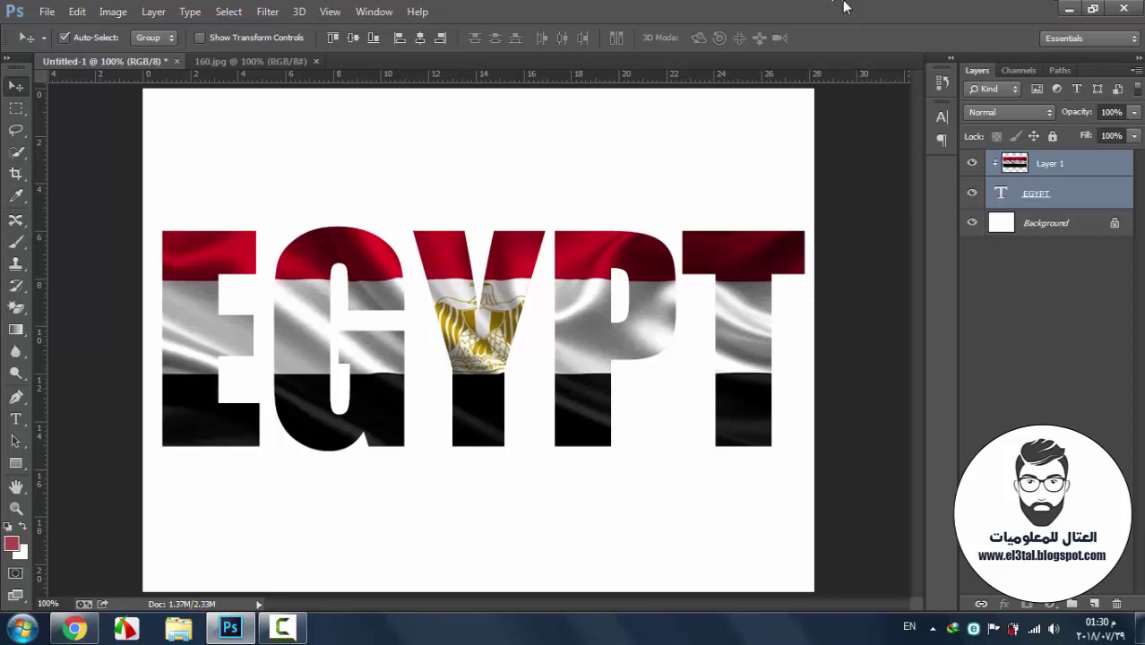
{"action": "key", "text": "ctrl+e"}
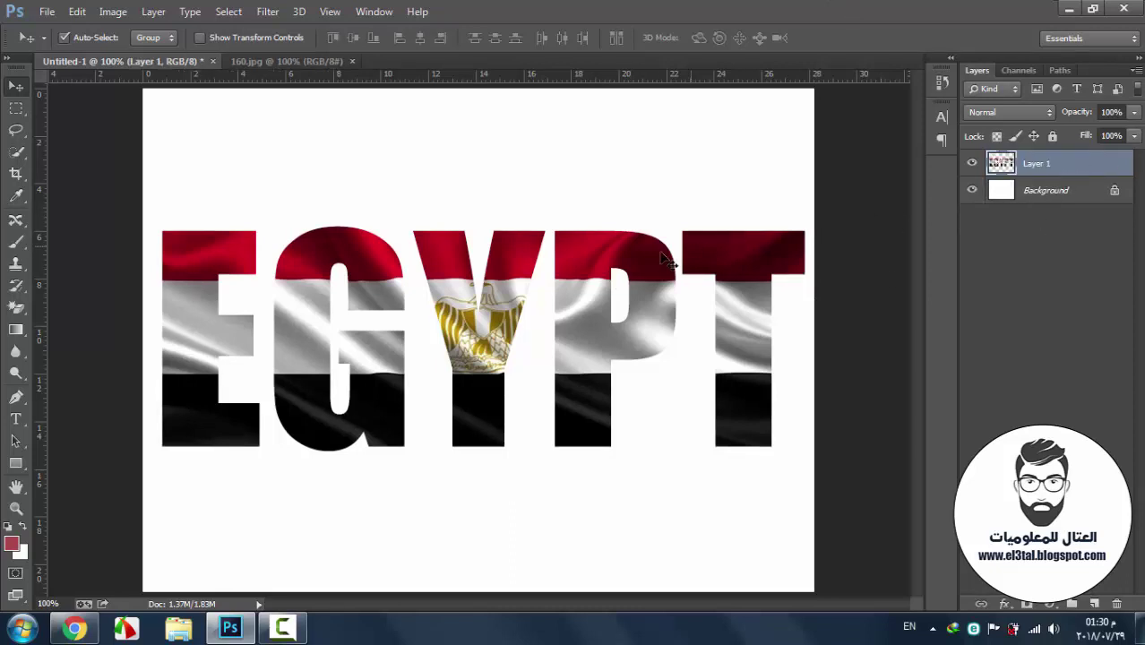
{"action": "left_click_drag", "start_coordinate": [663, 260], "coordinate": [649, 278]}
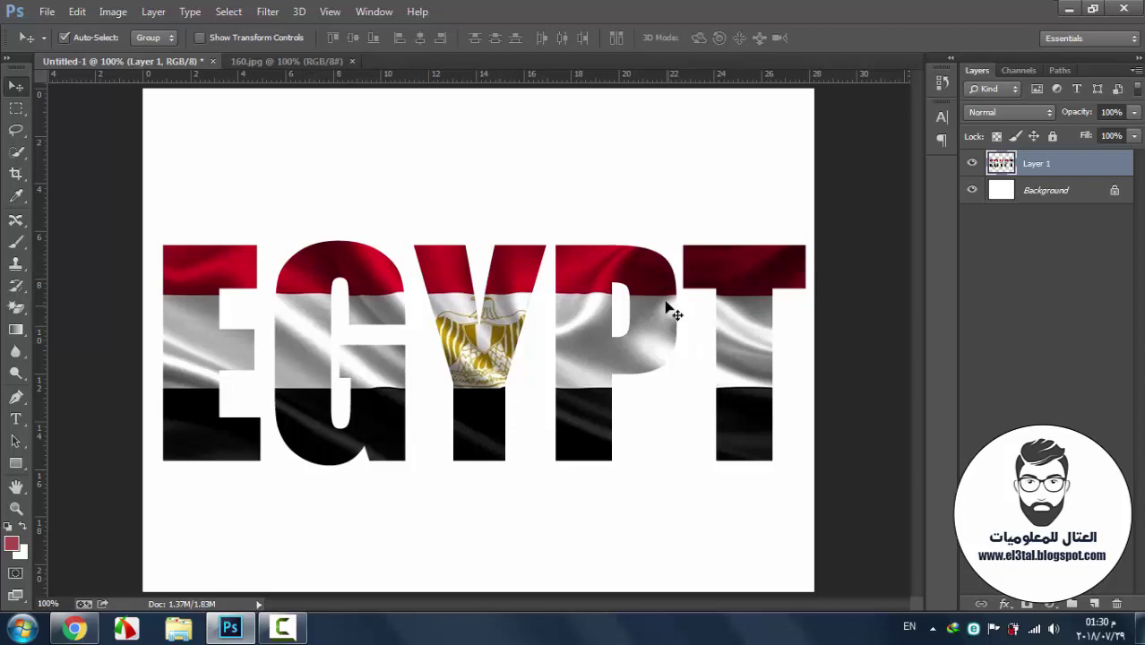
{"action": "left_click_drag", "start_coordinate": [578, 348], "coordinate": [565, 314]}
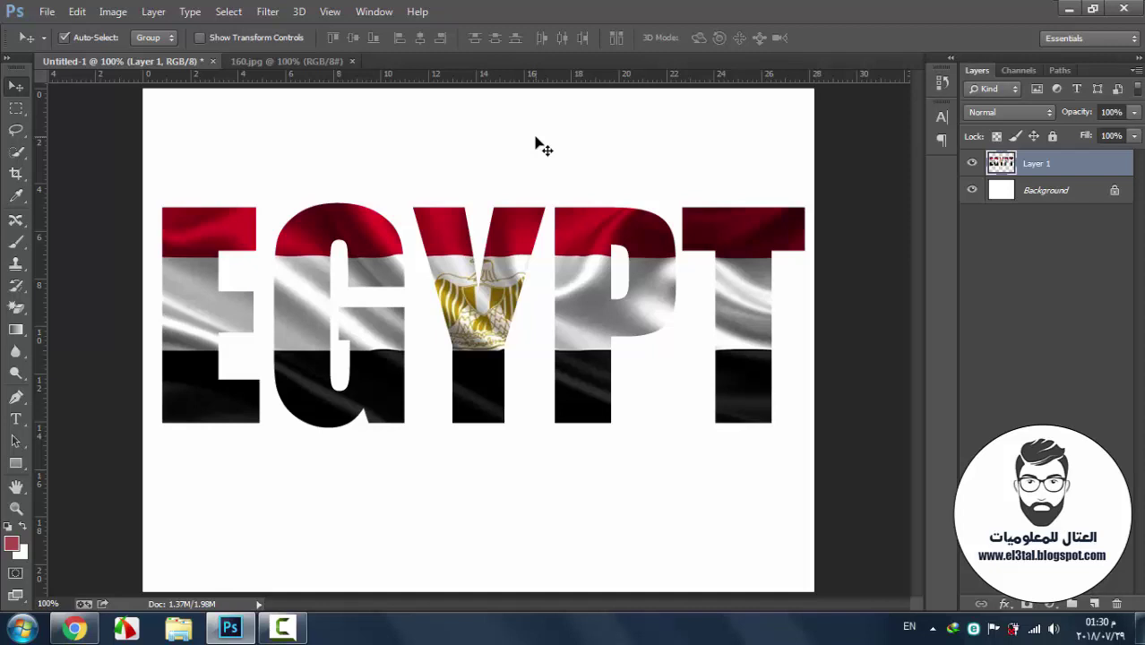
{"action": "left_click", "coordinate": [1069, 8]}
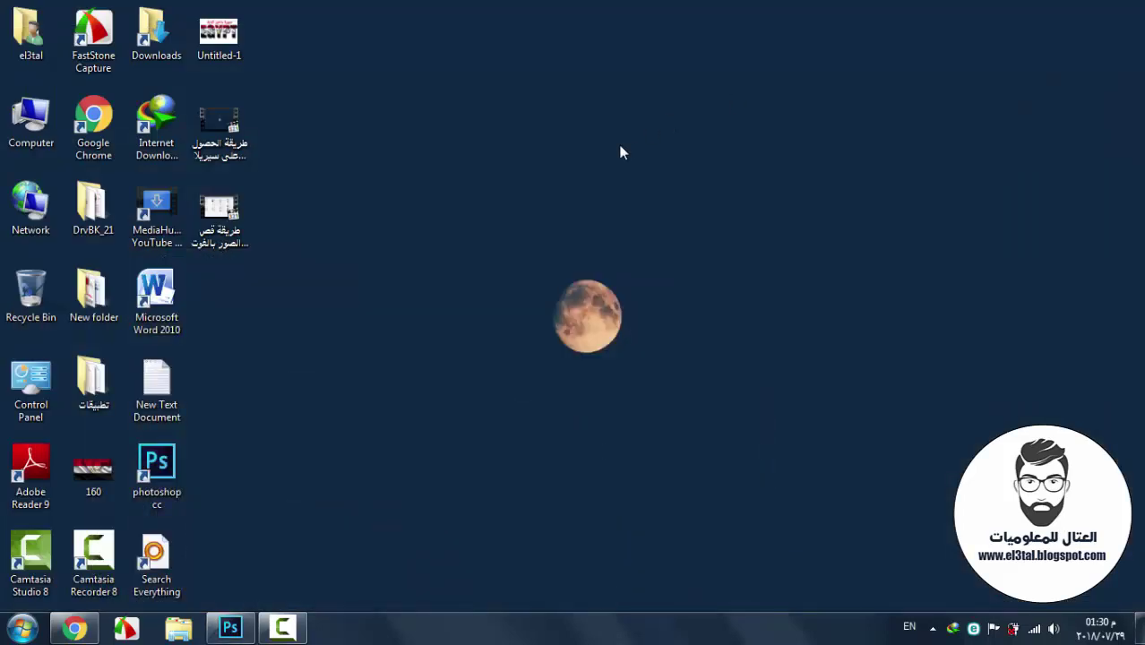